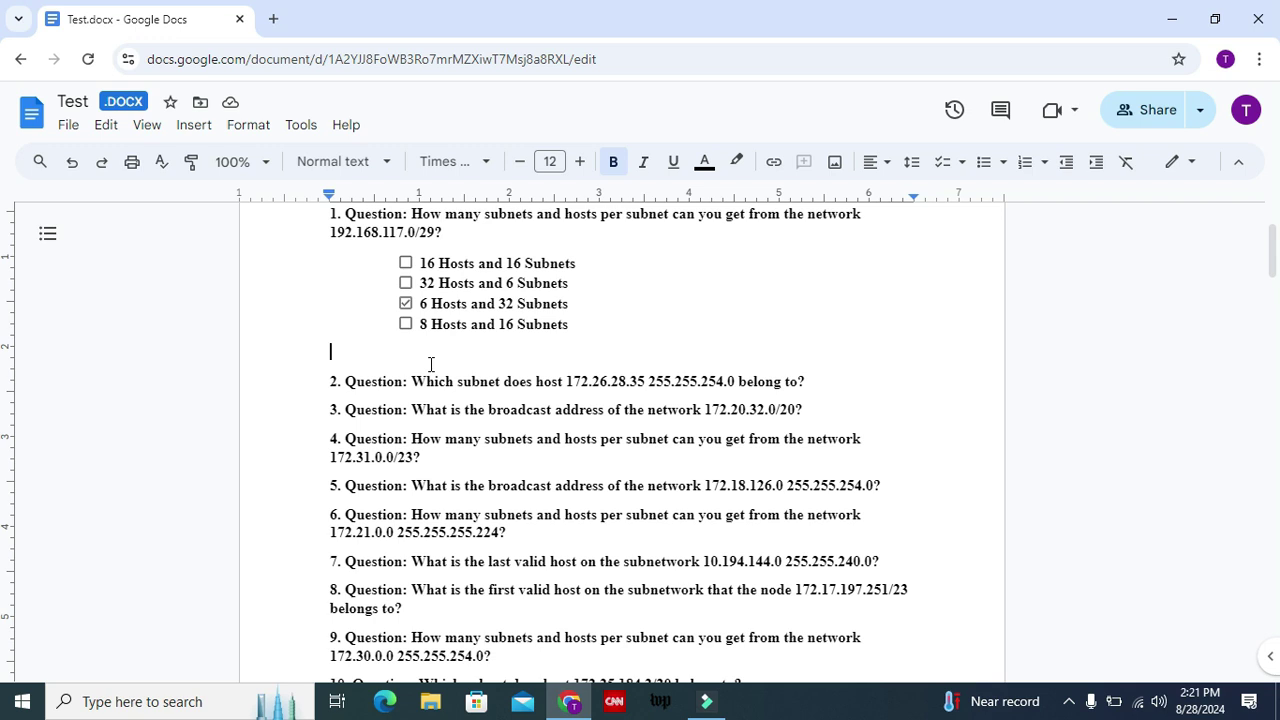
Place the caret on the blank line after question 1 and open the Format menu.
{"action": "left_click", "coordinate": [355, 349]}
{"action": "left_click", "coordinate": [336, 348]}
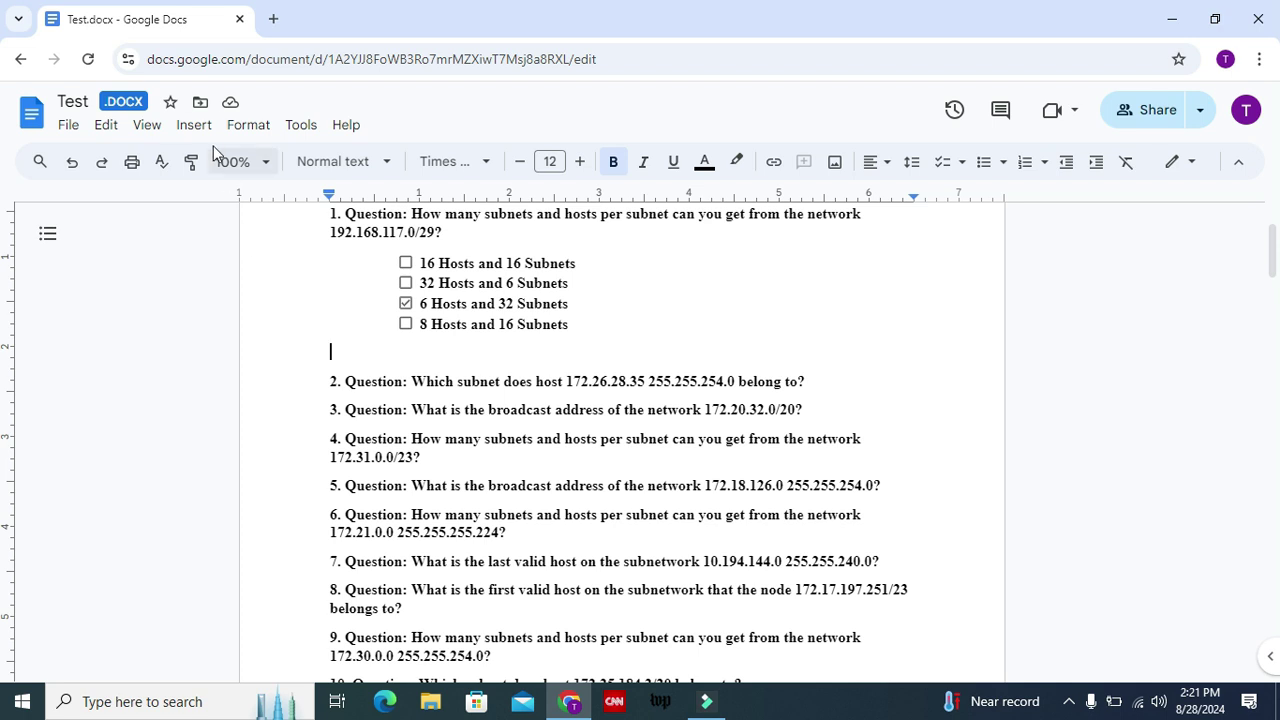
{"action": "left_click", "coordinate": [253, 134]}
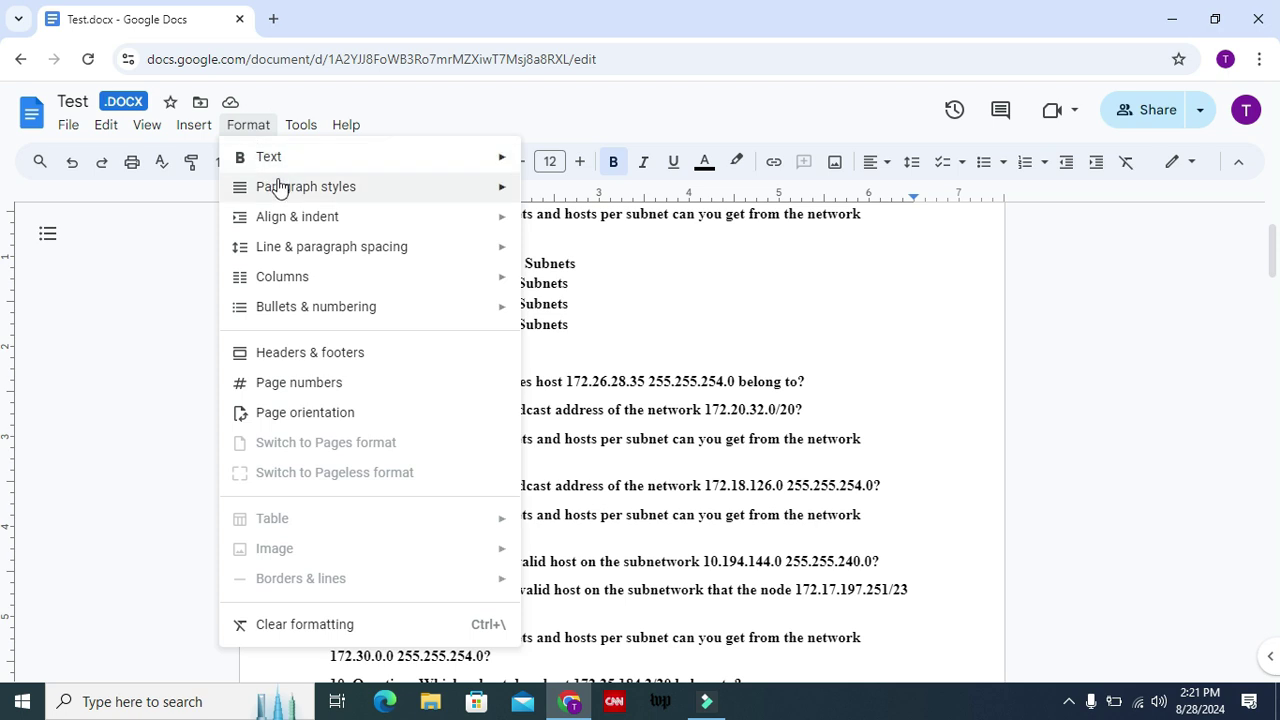
{"action": "mouse_move", "coordinate": [306, 187]}
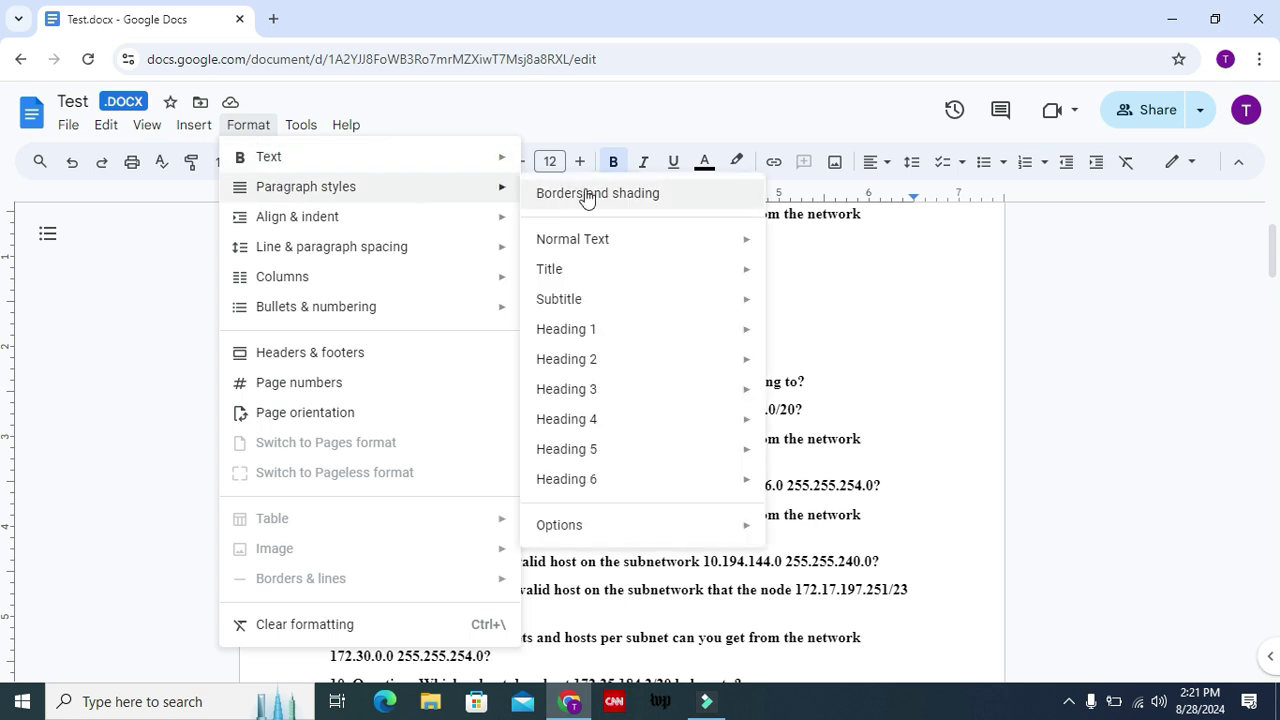
Apply a red, dotted, 3 pt bottom border to the blank paragraph.
{"action": "left_click", "coordinate": [645, 195]}
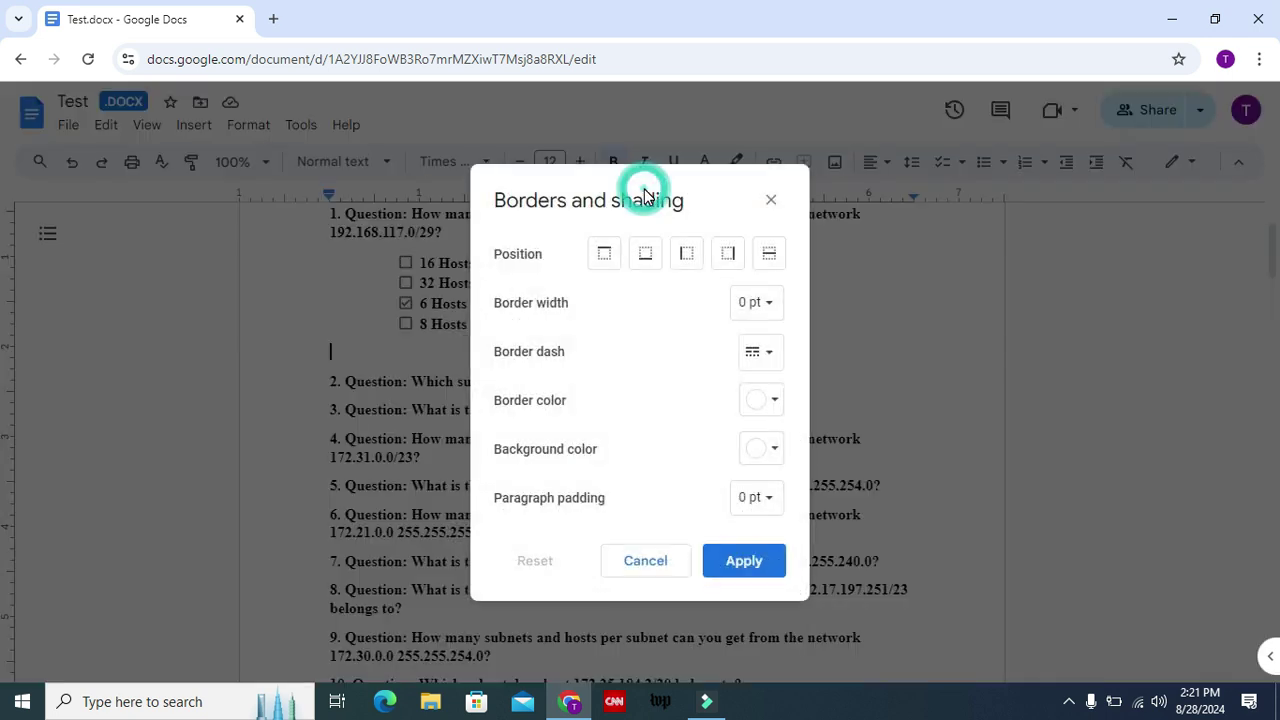
{"action": "left_click", "coordinate": [646, 258]}
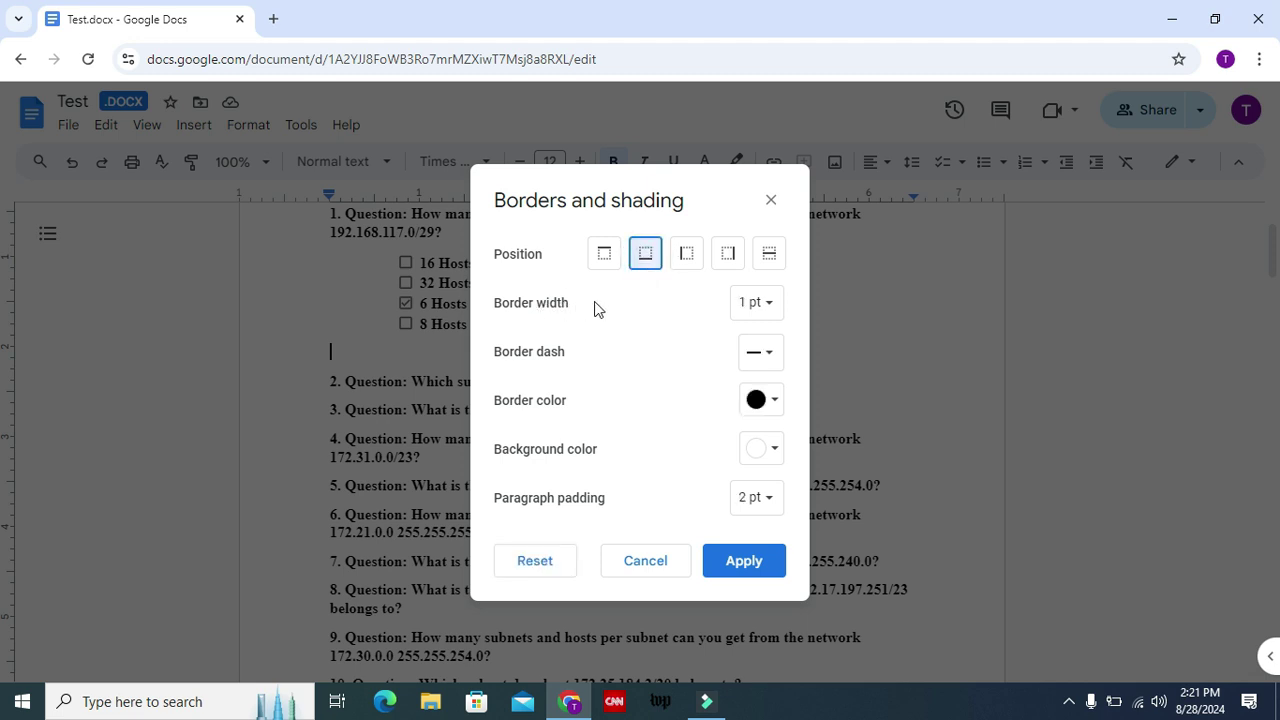
{"action": "left_click", "coordinate": [757, 306]}
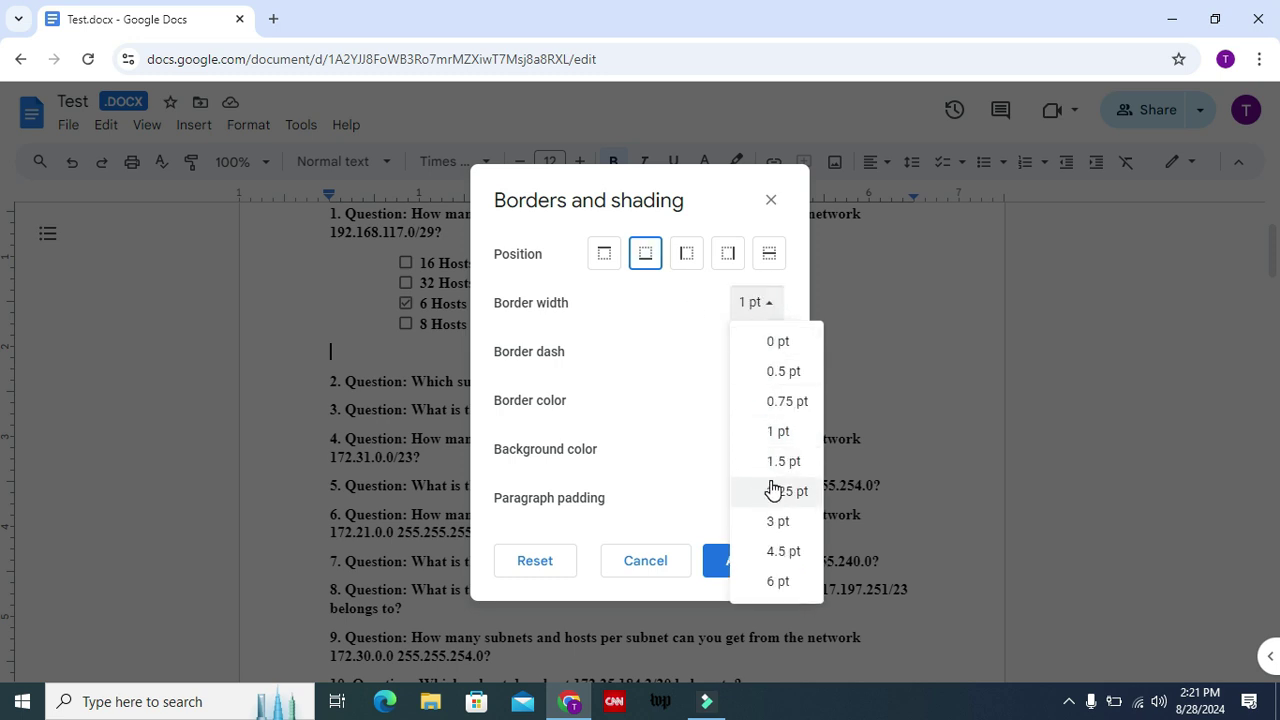
{"action": "left_click", "coordinate": [779, 525]}
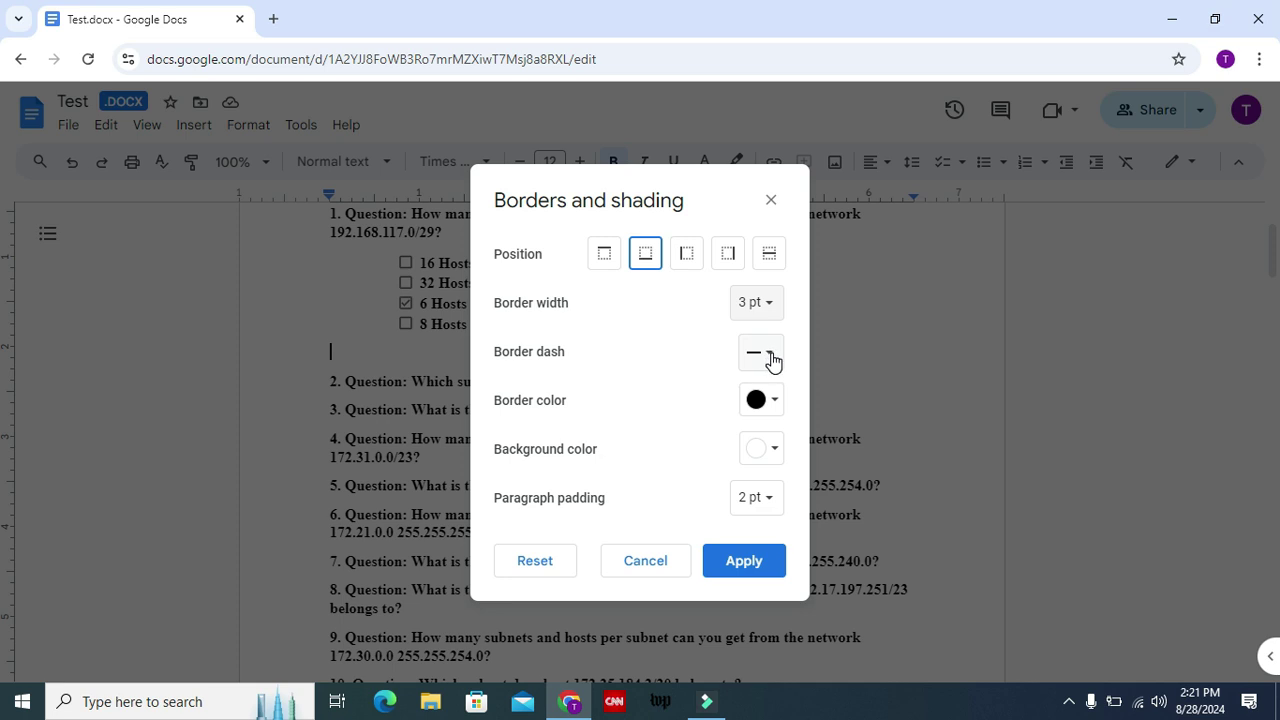
{"action": "left_click", "coordinate": [772, 358]}
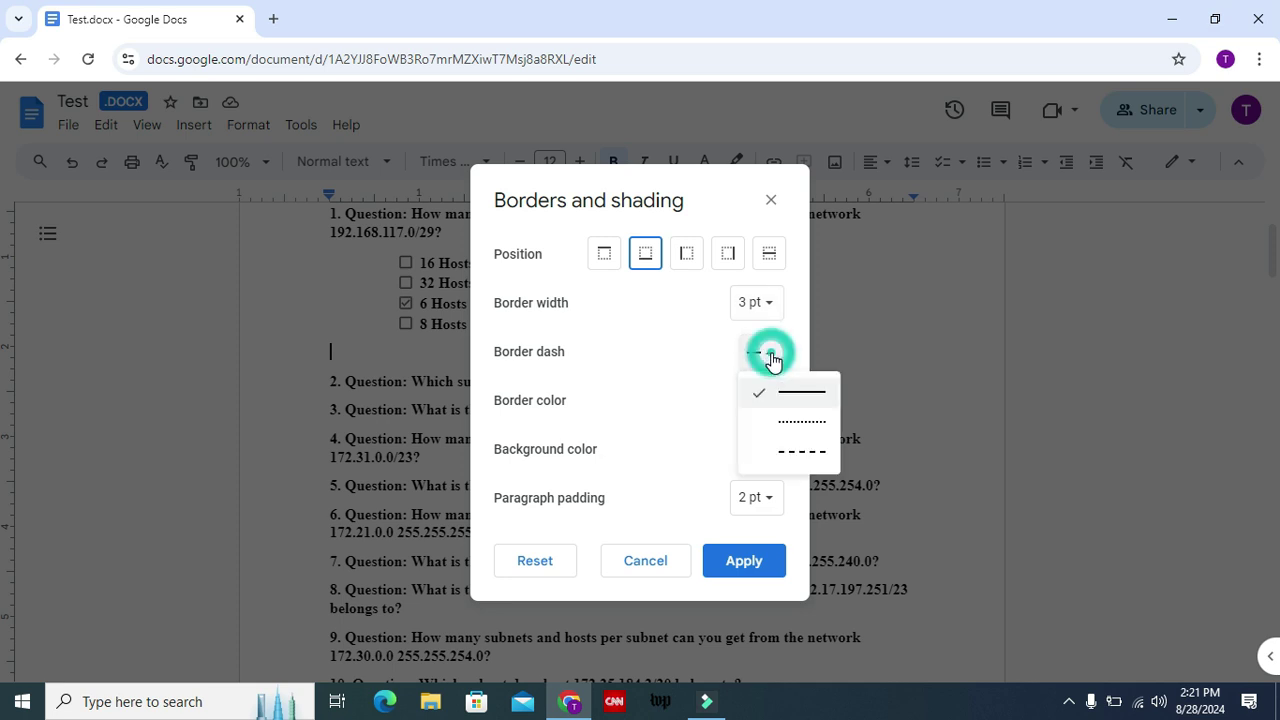
{"action": "left_click", "coordinate": [806, 425]}
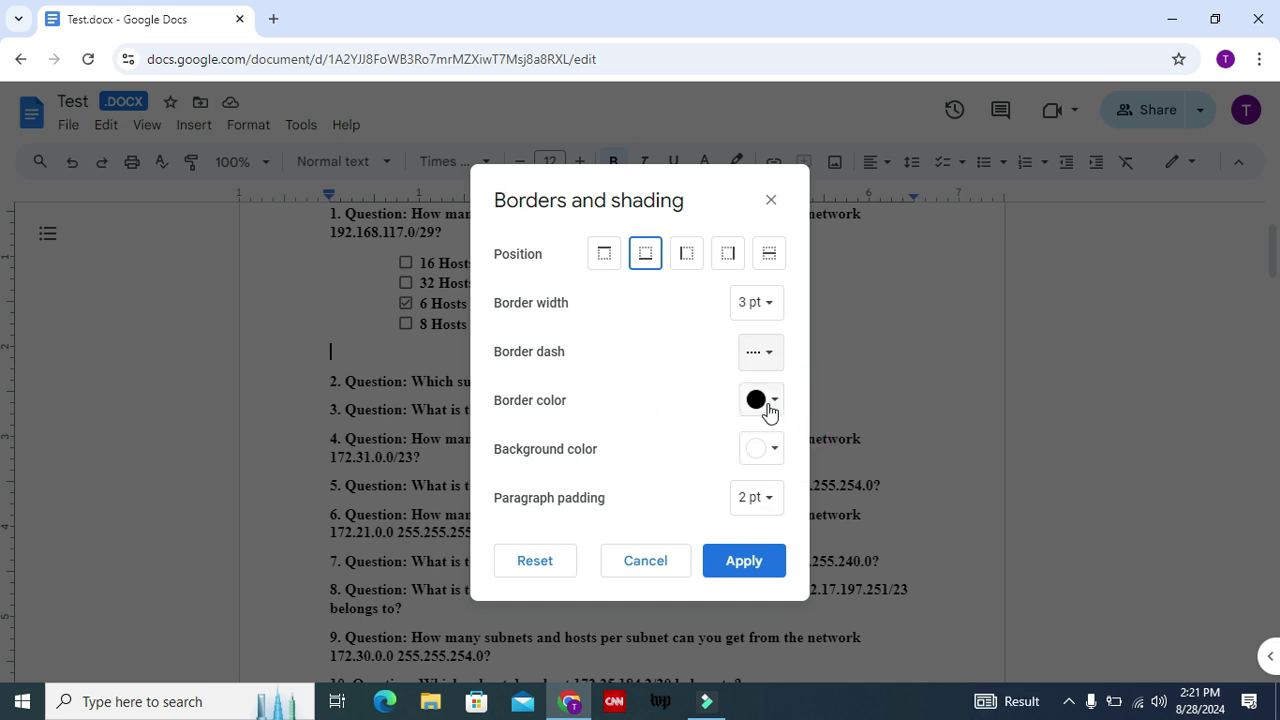
{"action": "left_click", "coordinate": [766, 400]}
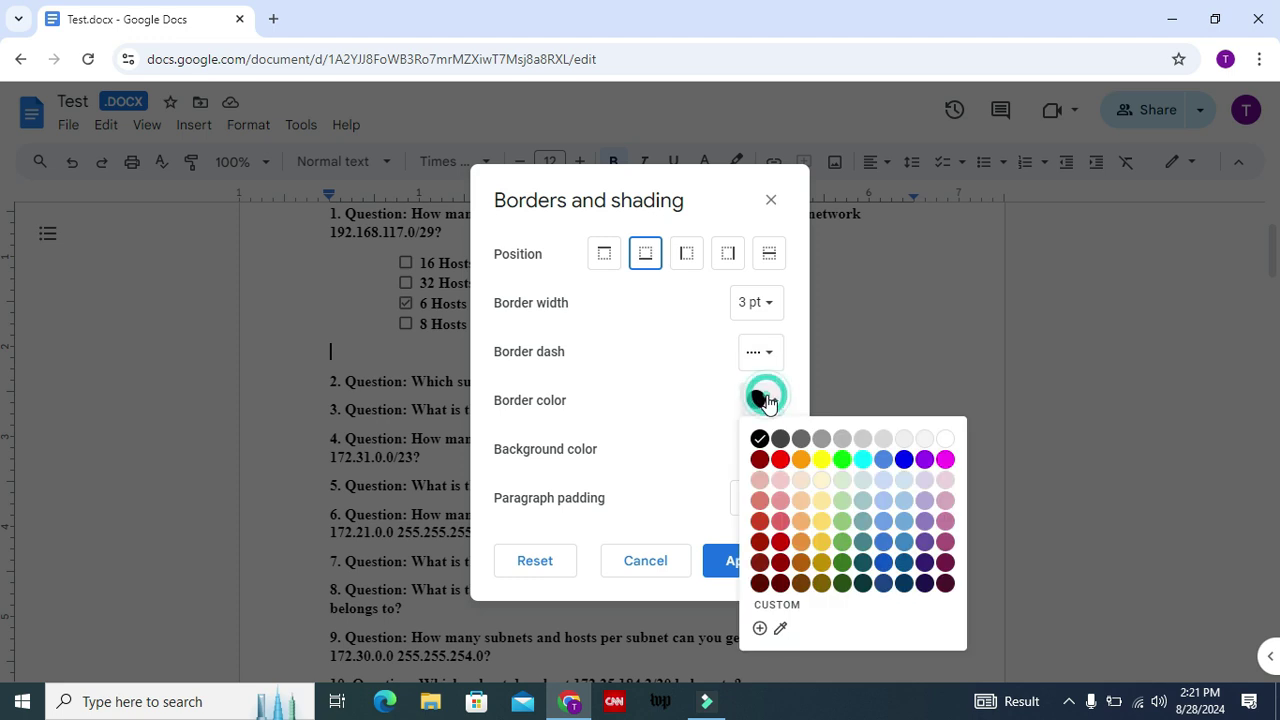
{"action": "left_click", "coordinate": [780, 461]}
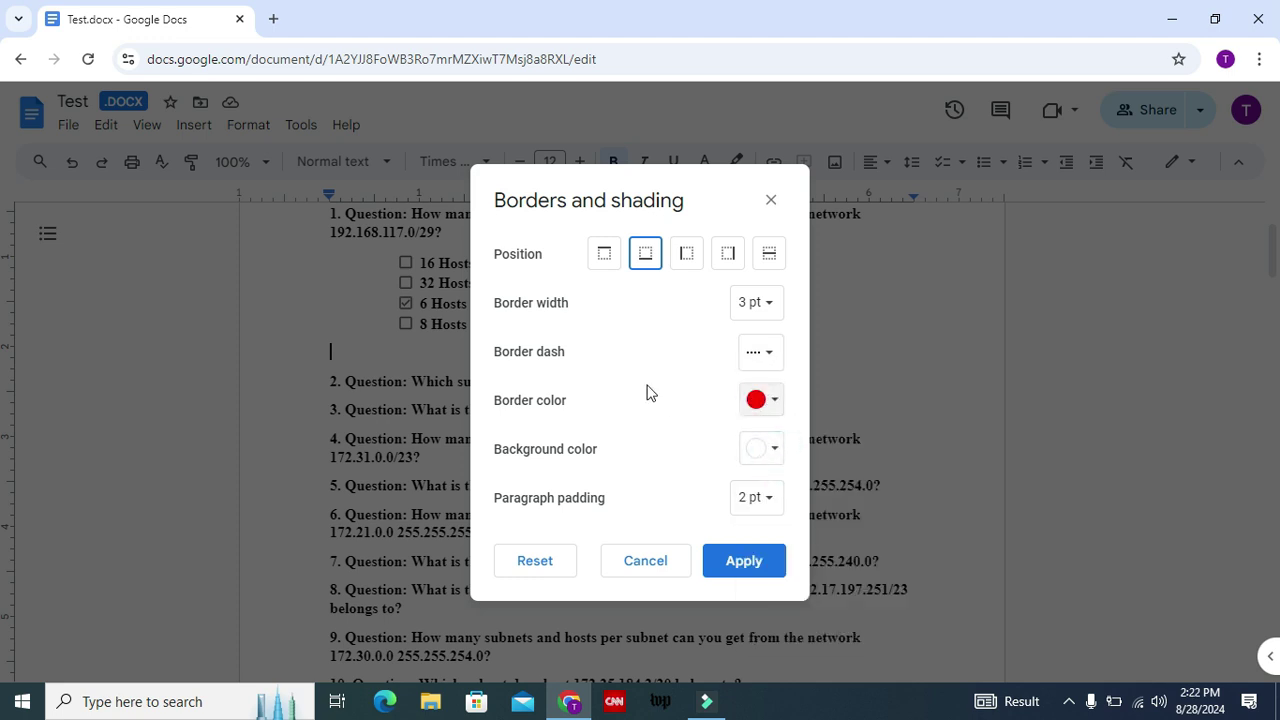
{"action": "left_click", "coordinate": [734, 566]}
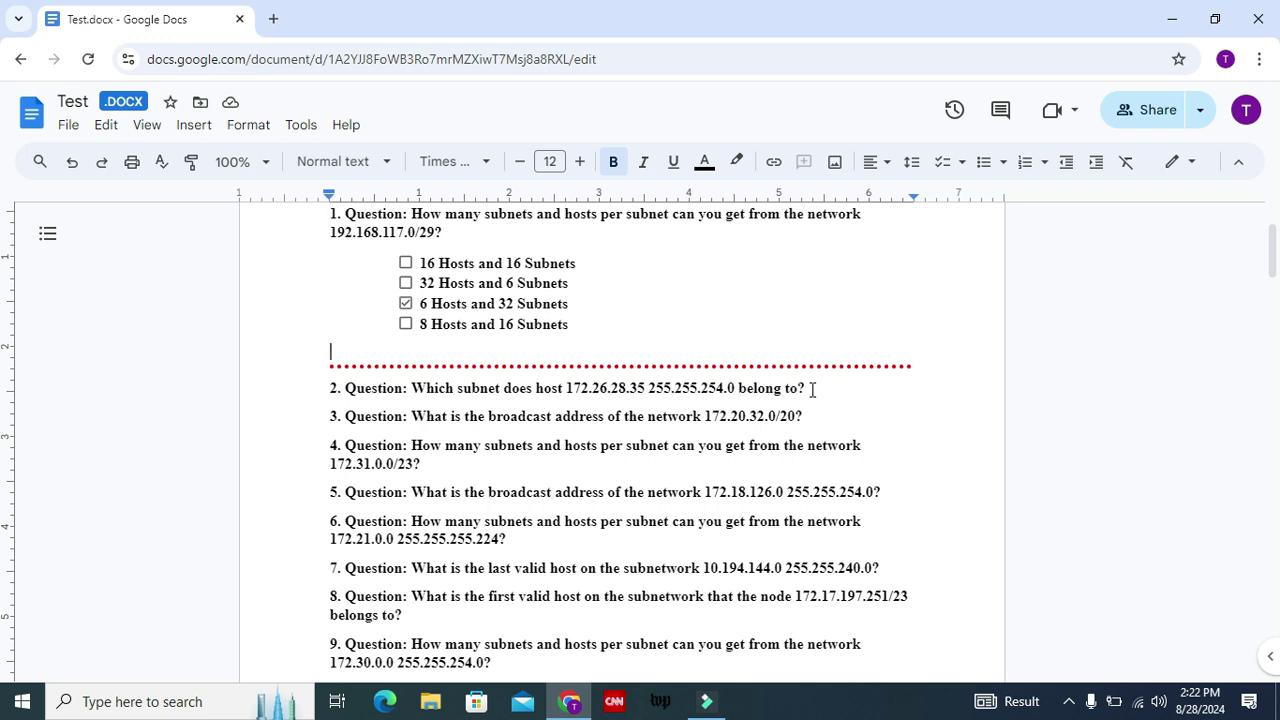
Insert an empty line at the end of question 2.
{"action": "left_click", "coordinate": [808, 387]}
{"action": "key", "text": "Return"}
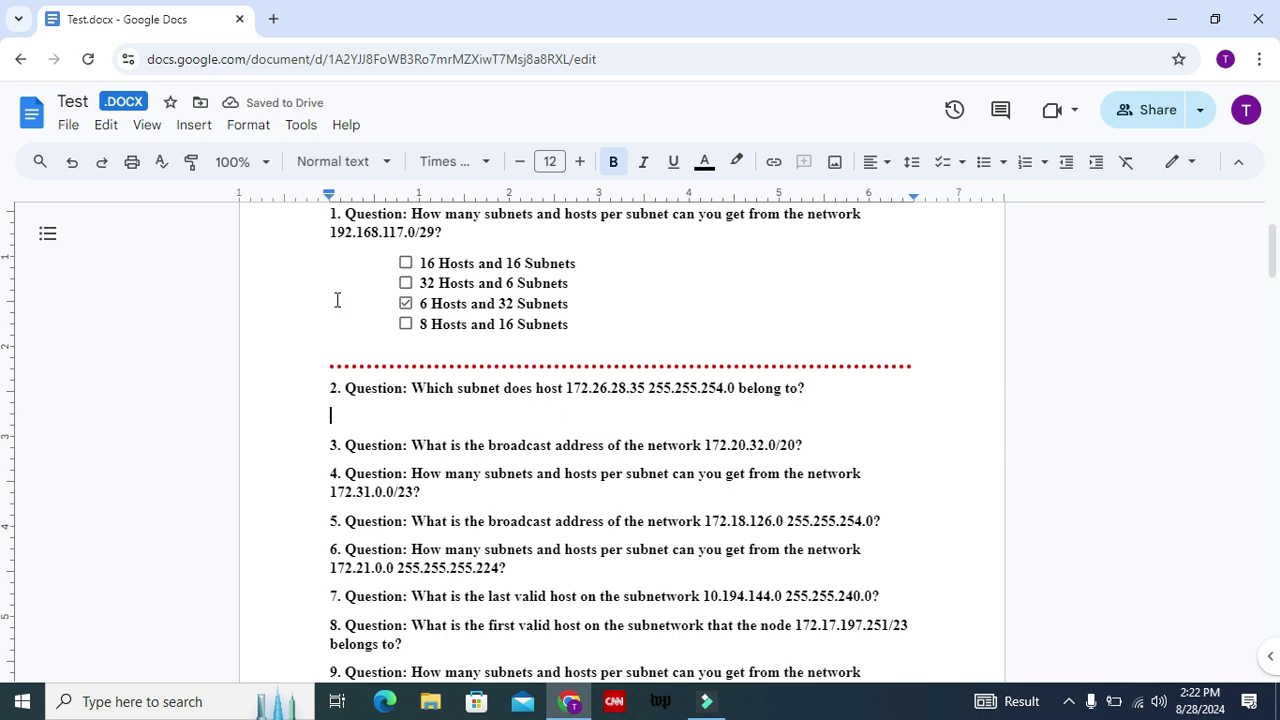
Start a new blank drawing from the Insert menu.
{"action": "left_click", "coordinate": [193, 125]}
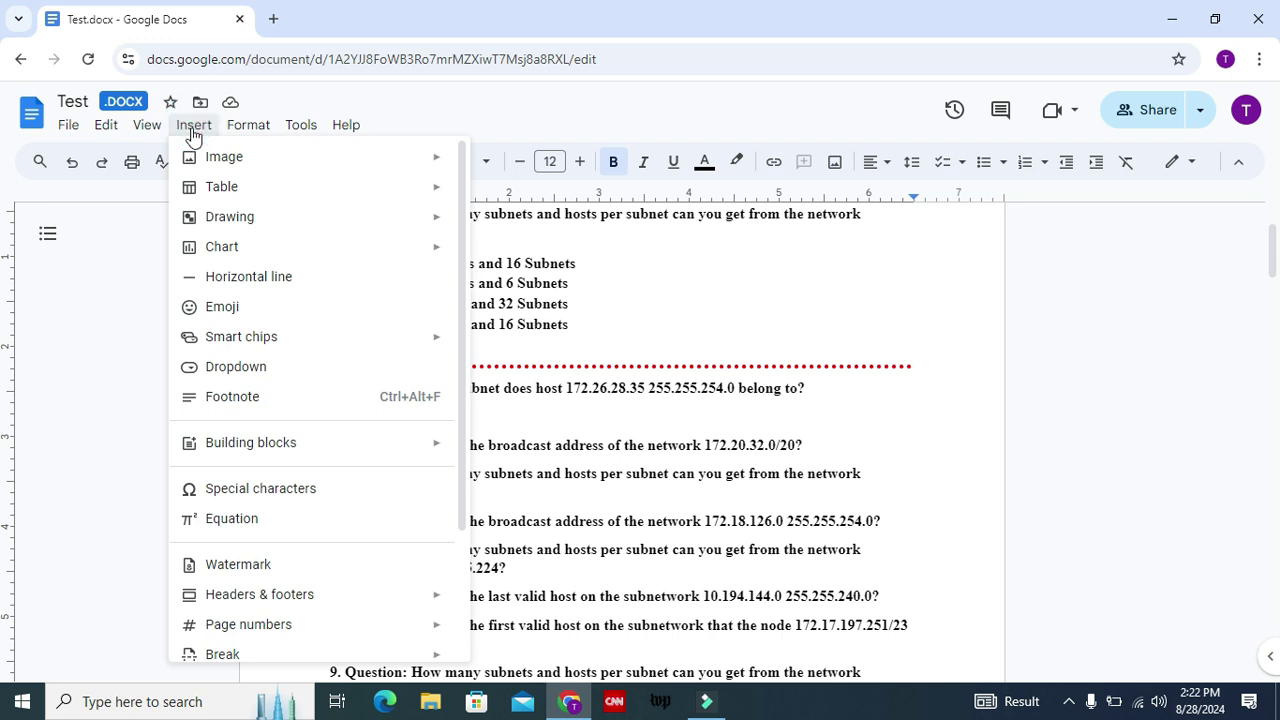
{"action": "mouse_move", "coordinate": [300, 217]}
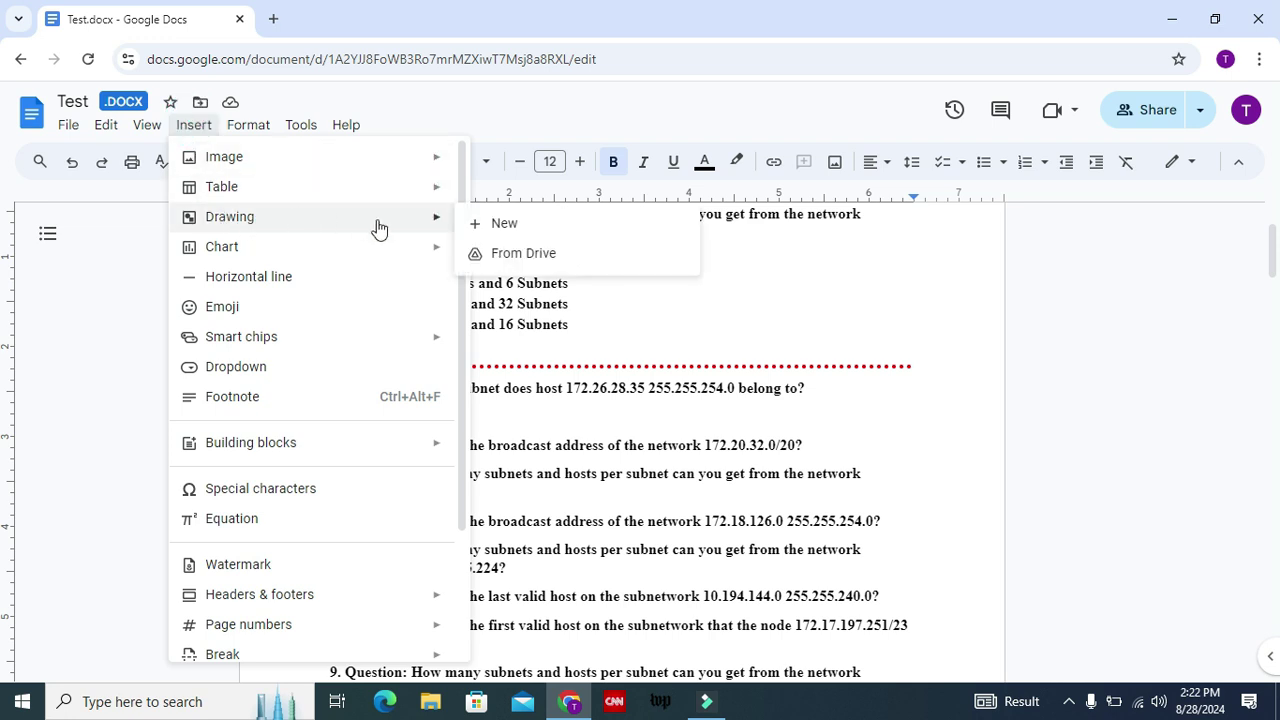
{"action": "left_click", "coordinate": [520, 226]}
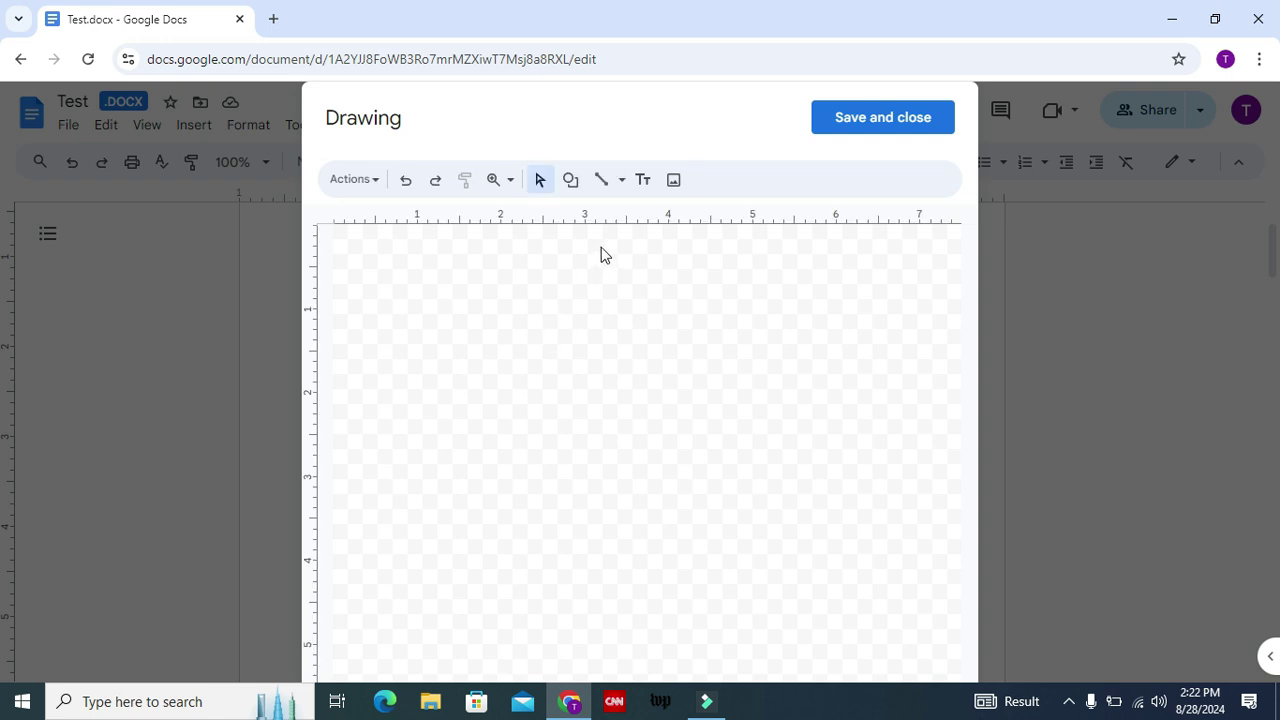
Draw a straight horizontal line across the full canvas width with the Line tool.
{"action": "left_click", "coordinate": [602, 181]}
{"action": "left_click_drag", "start_coordinate": [319, 293], "coordinate": [955, 298]}
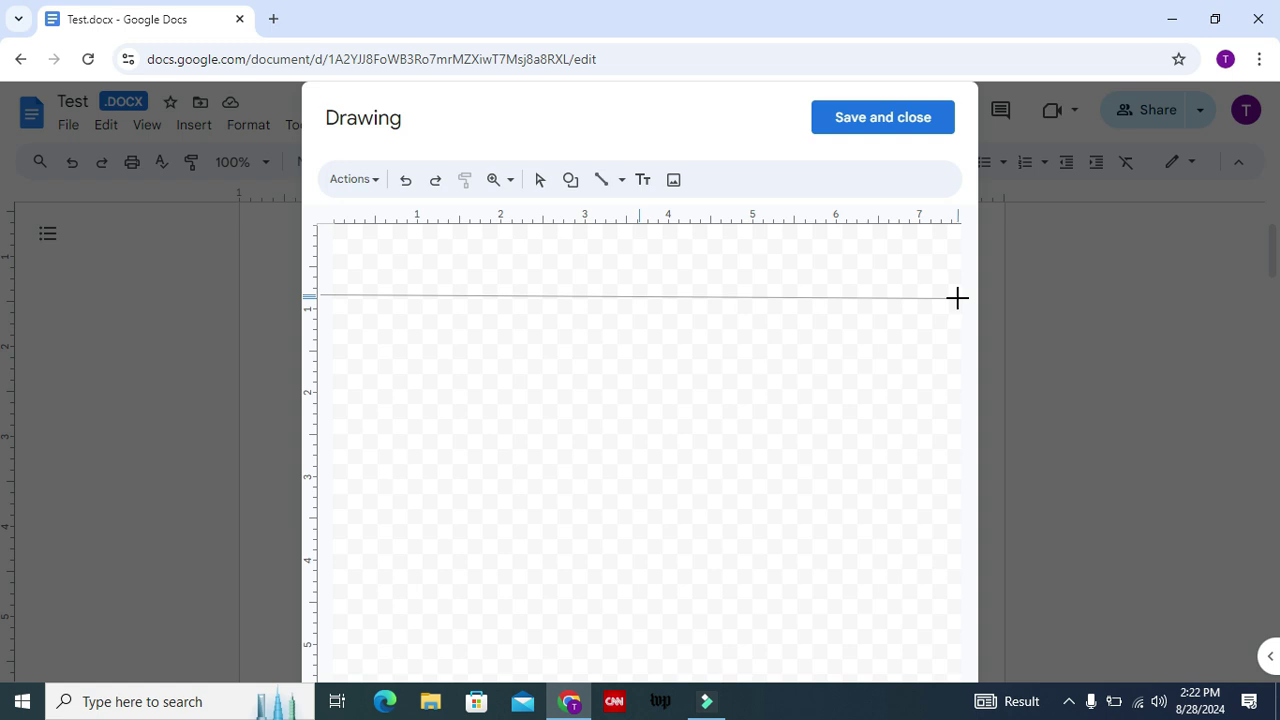
{"action": "left_click_drag", "start_coordinate": [957, 298], "coordinate": [957, 297]}
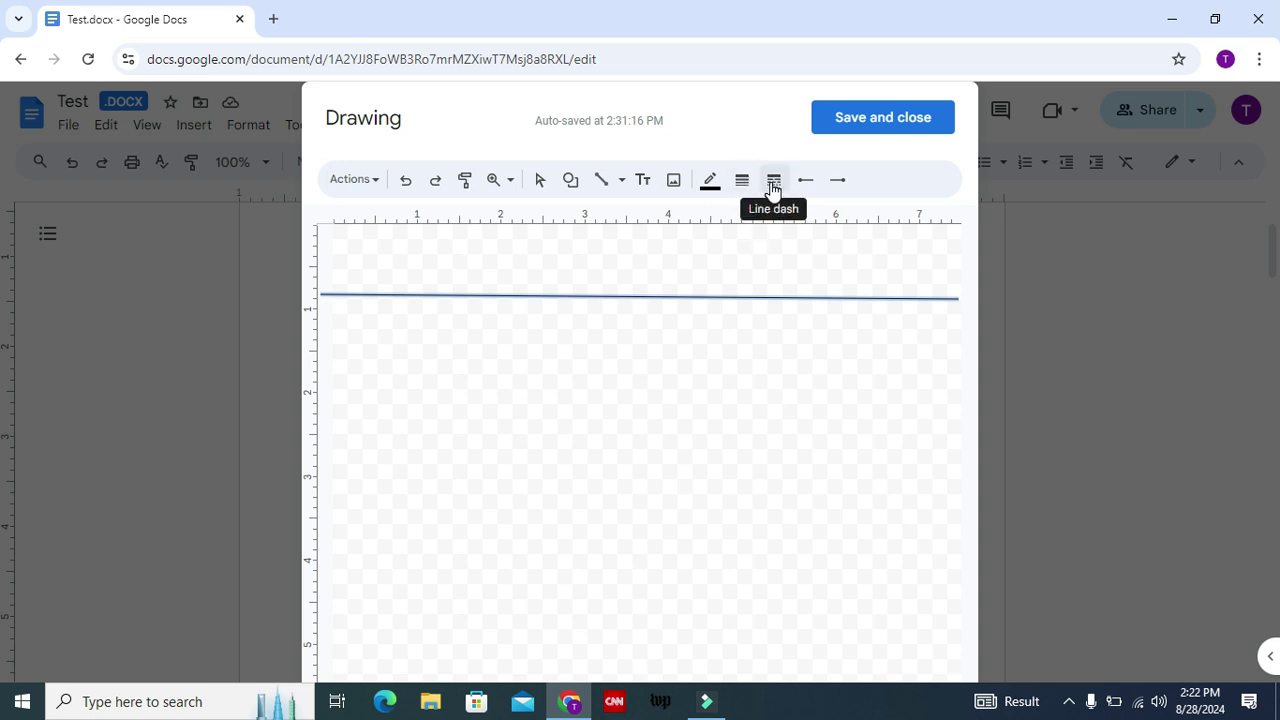
Make the drawn line dotted, 3px thick and blue.
{"action": "left_click", "coordinate": [773, 185]}
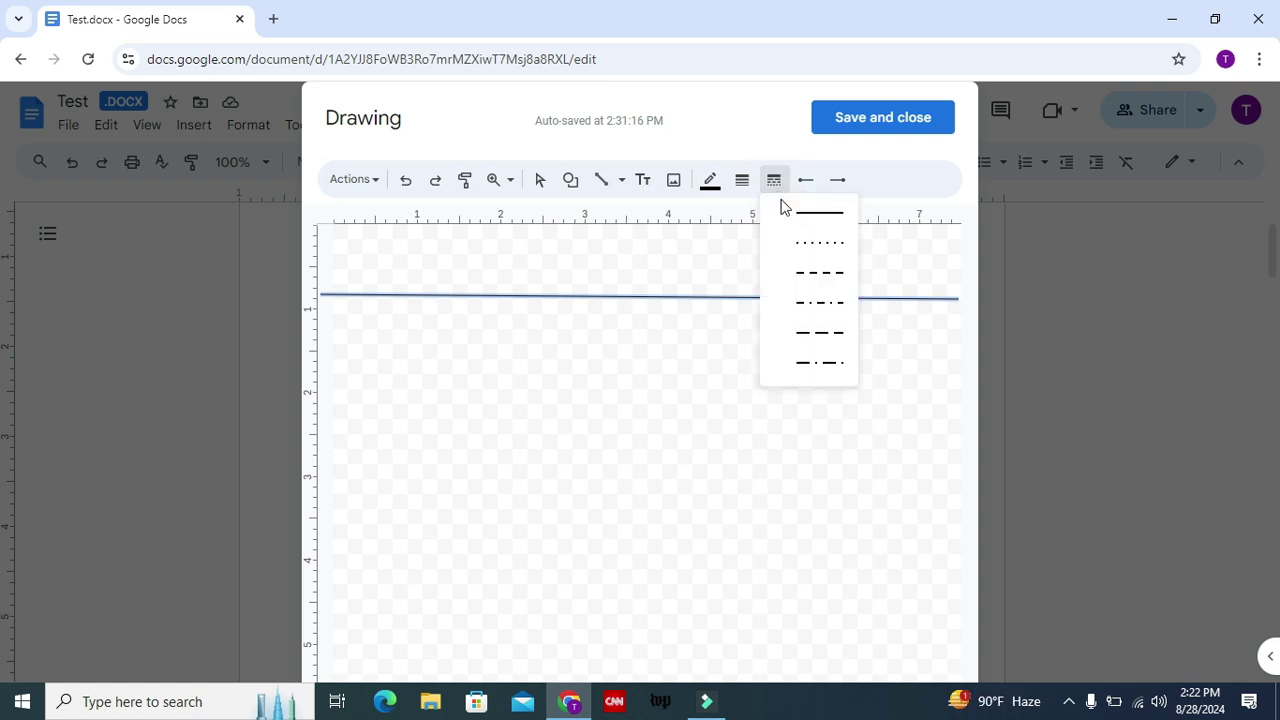
{"action": "left_click", "coordinate": [826, 246]}
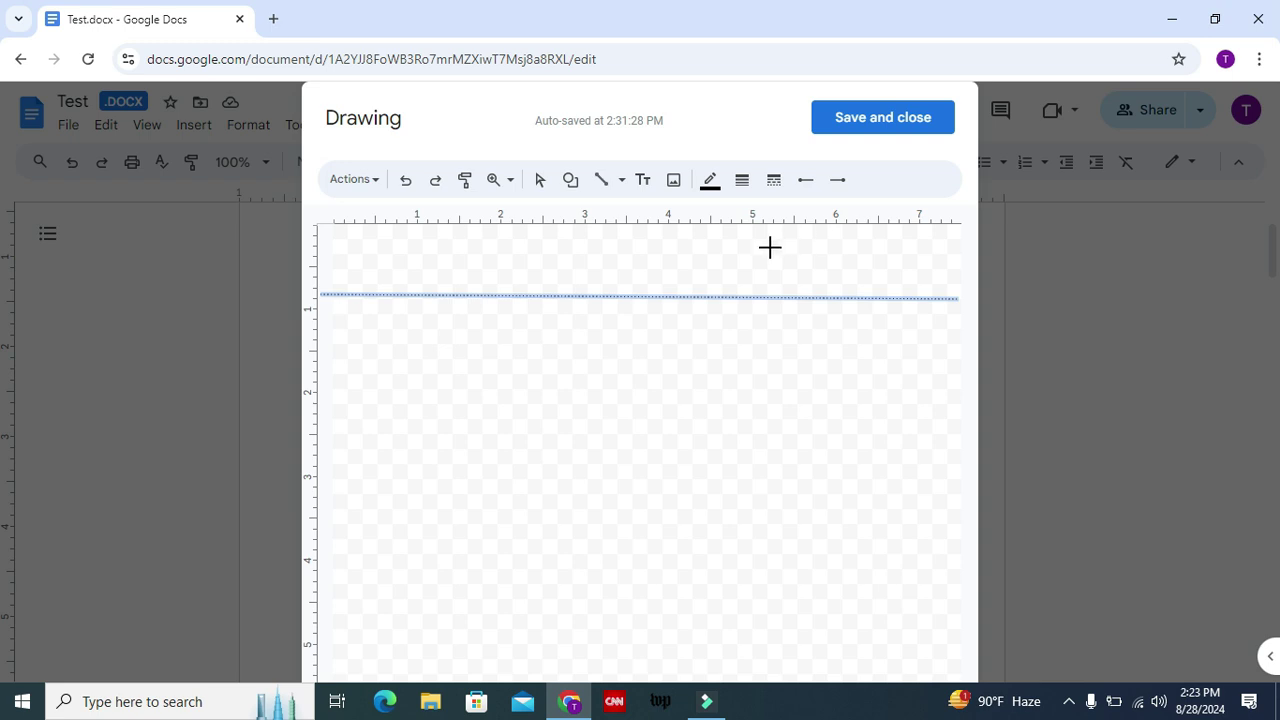
{"action": "left_click", "coordinate": [743, 186]}
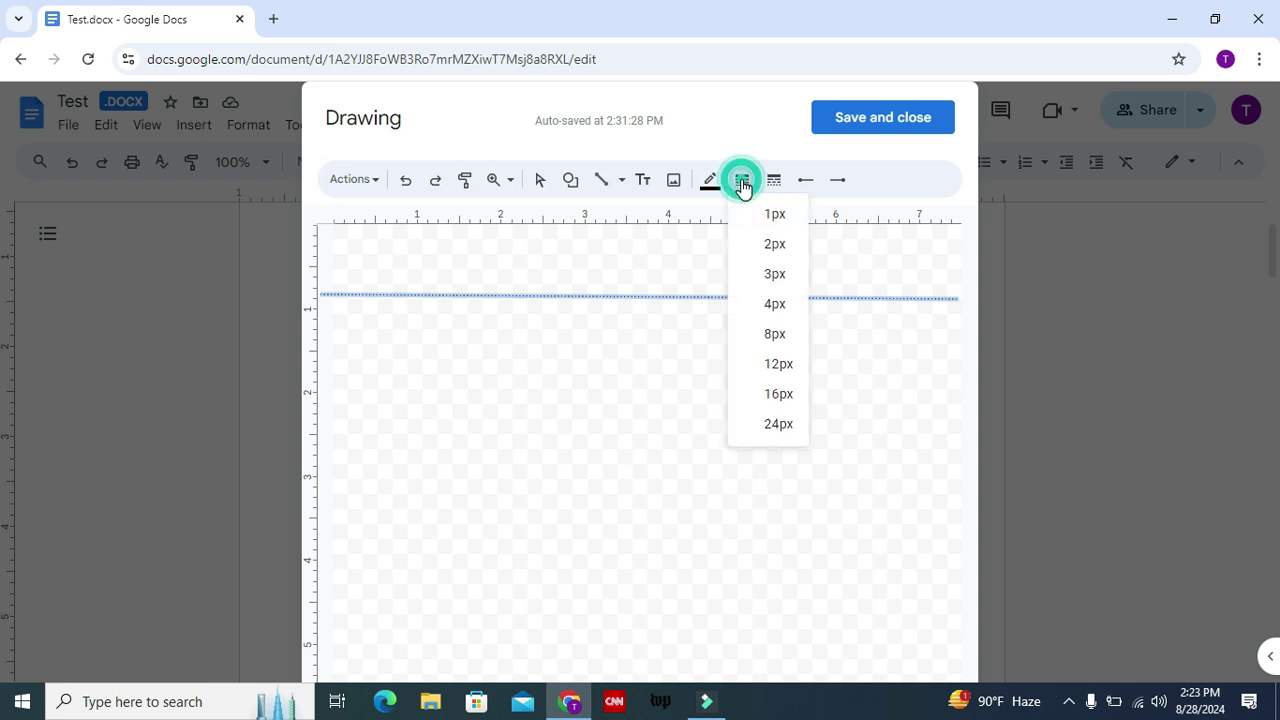
{"action": "left_click", "coordinate": [767, 276]}
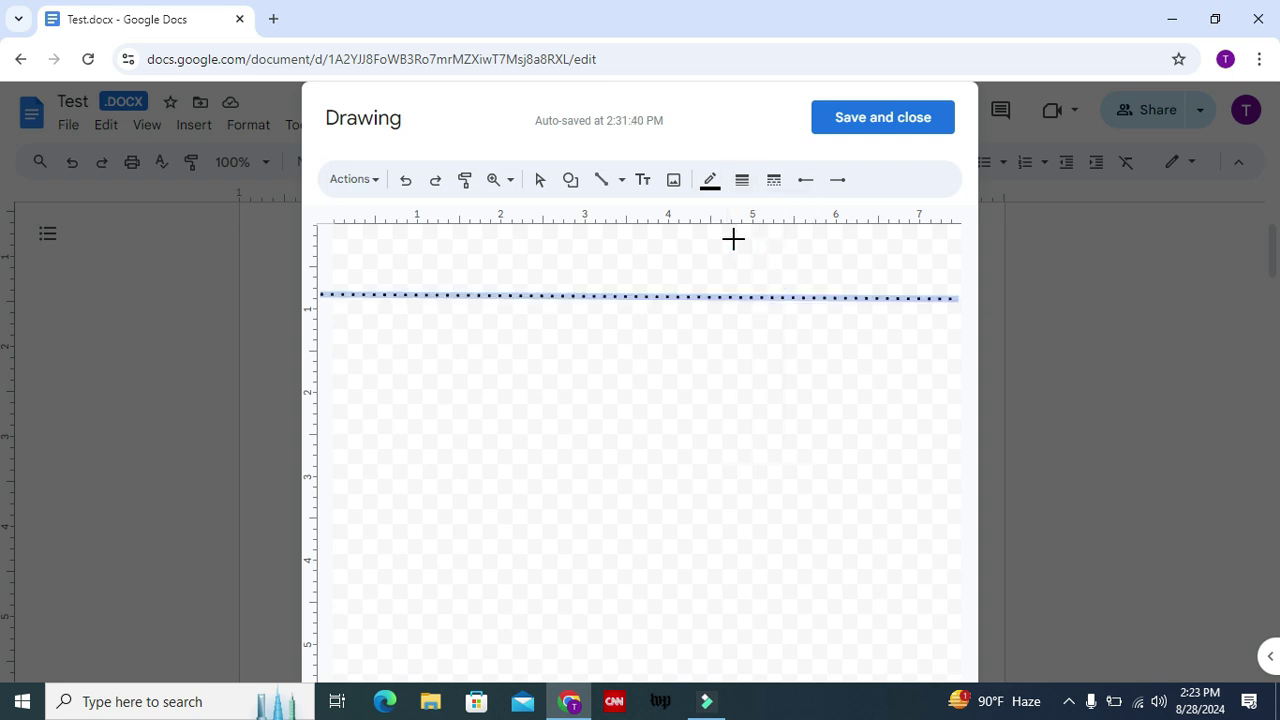
{"action": "left_click", "coordinate": [707, 185]}
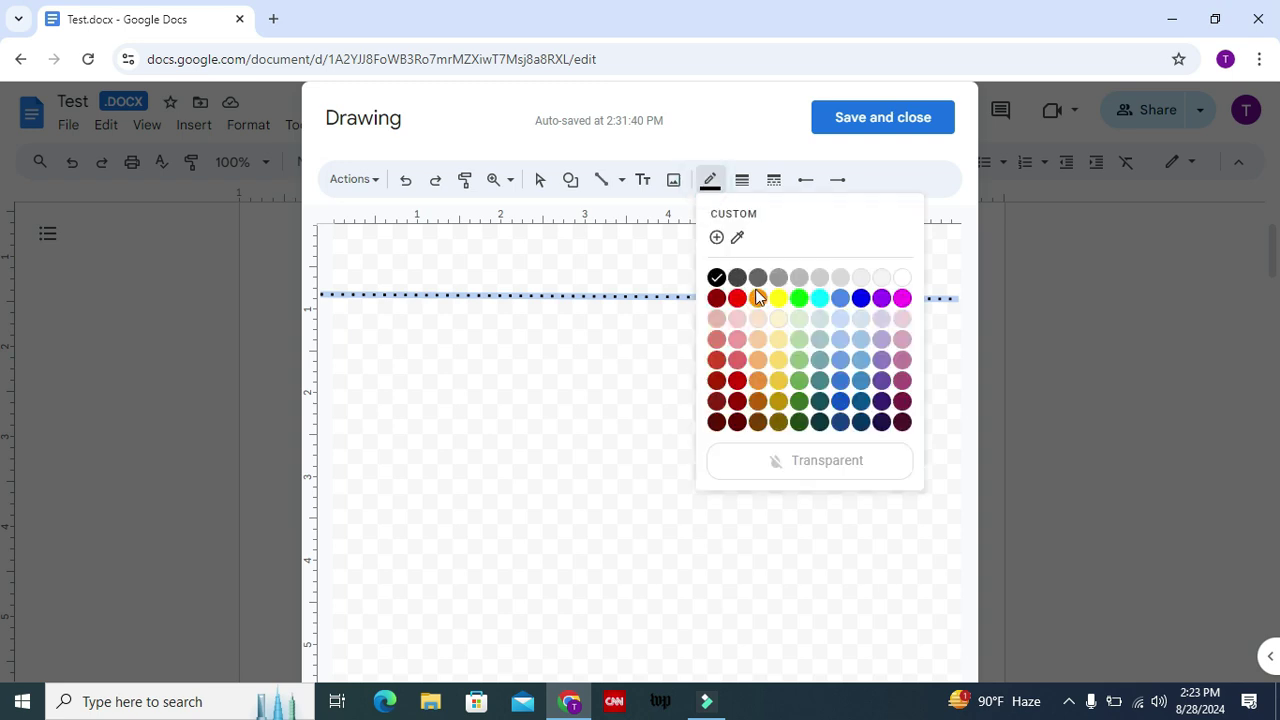
{"action": "left_click", "coordinate": [861, 298]}
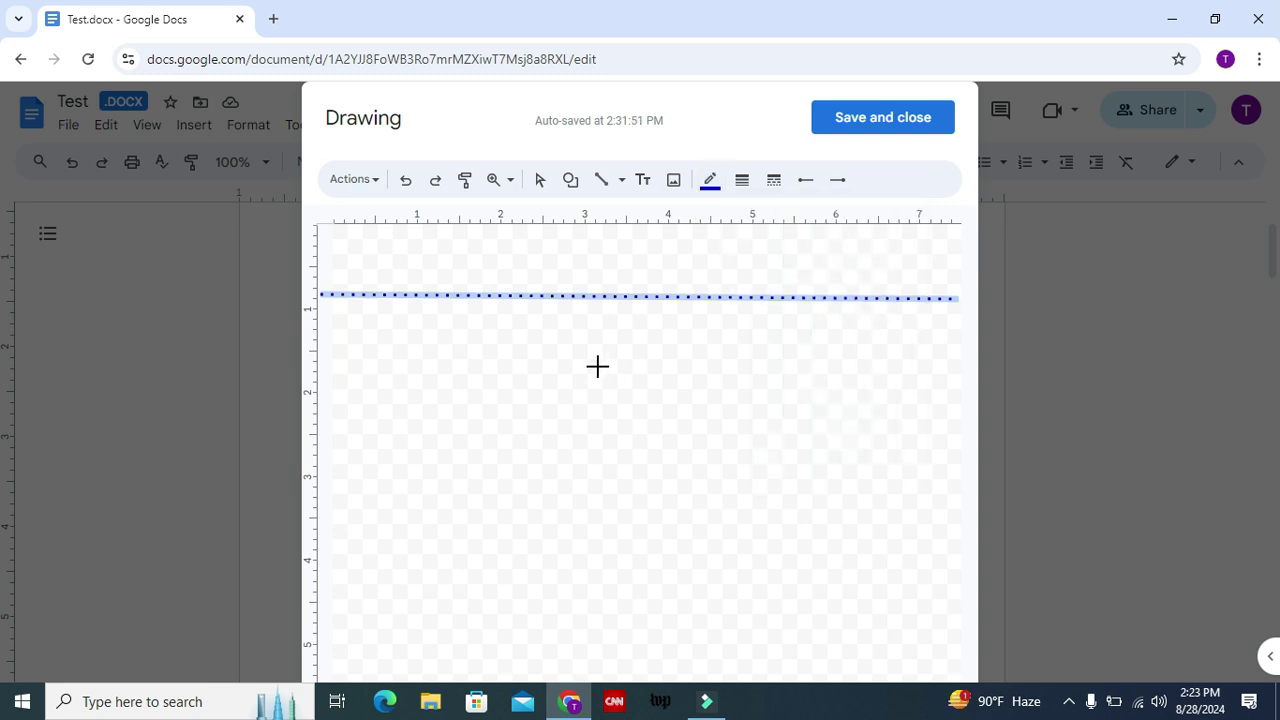
{"action": "left_click", "coordinate": [880, 120]}
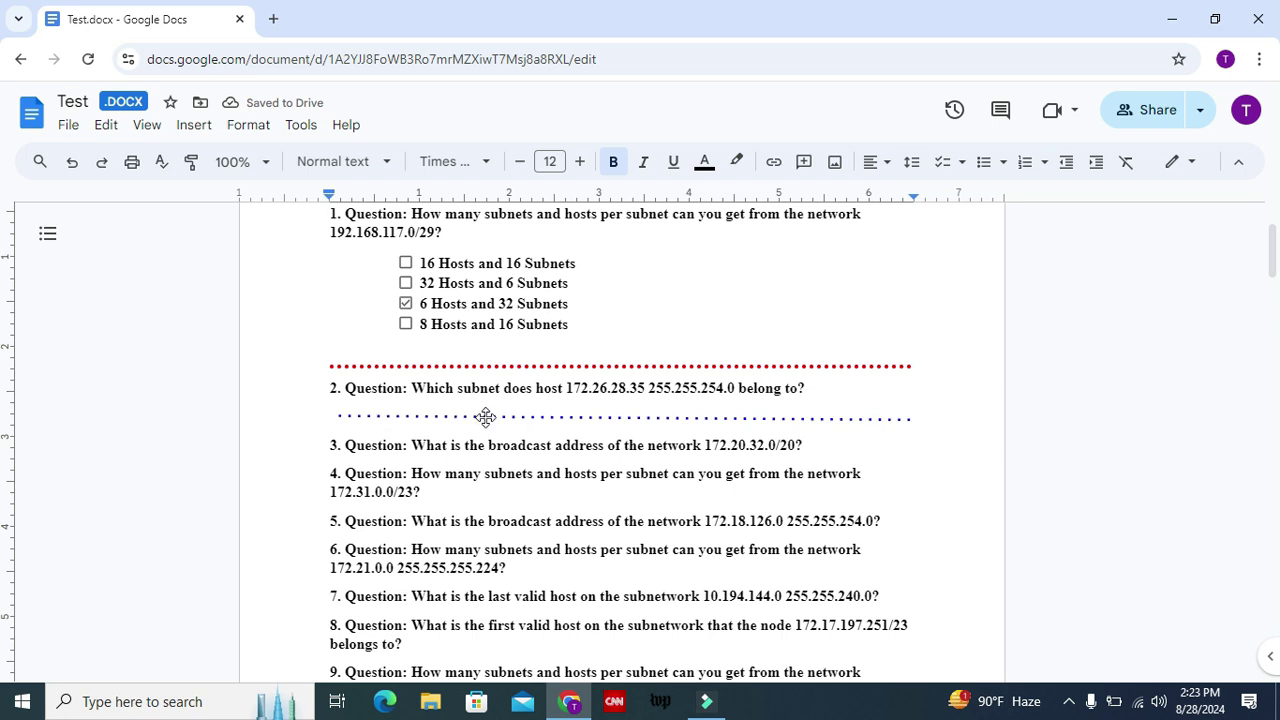
{"action": "left_click", "coordinate": [761, 417]}
{"action": "key", "text": "Escape"}
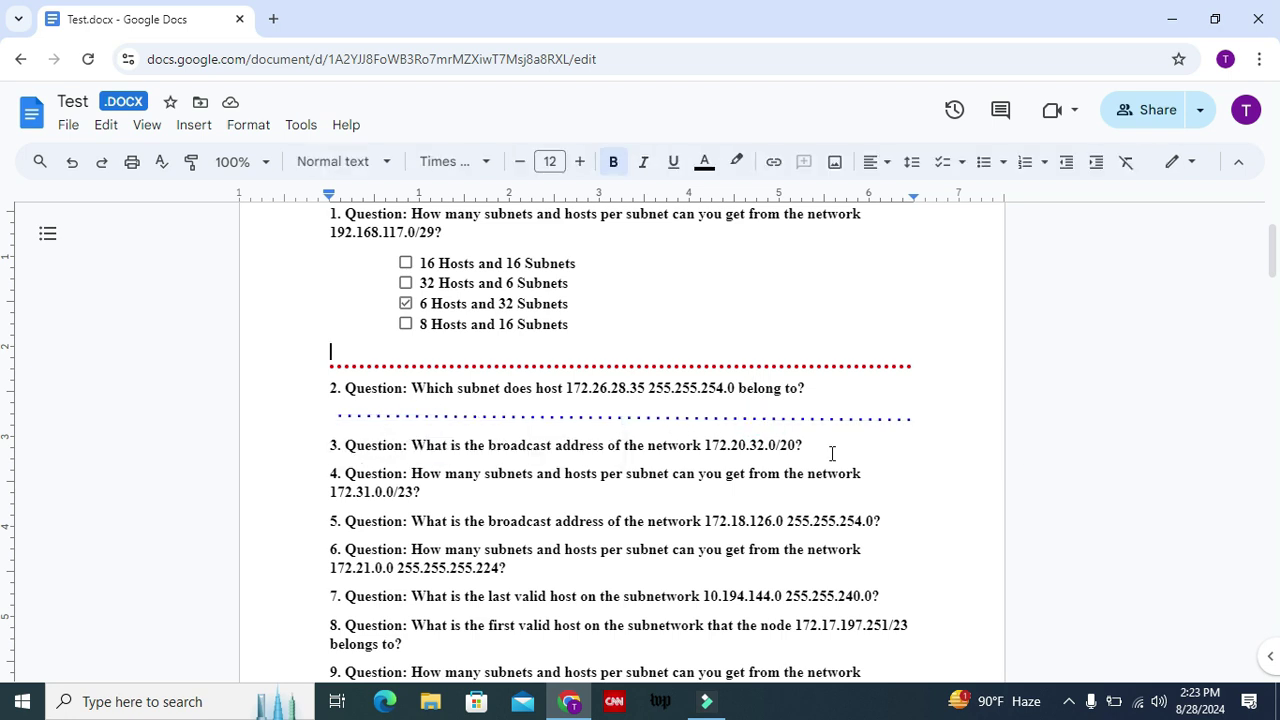